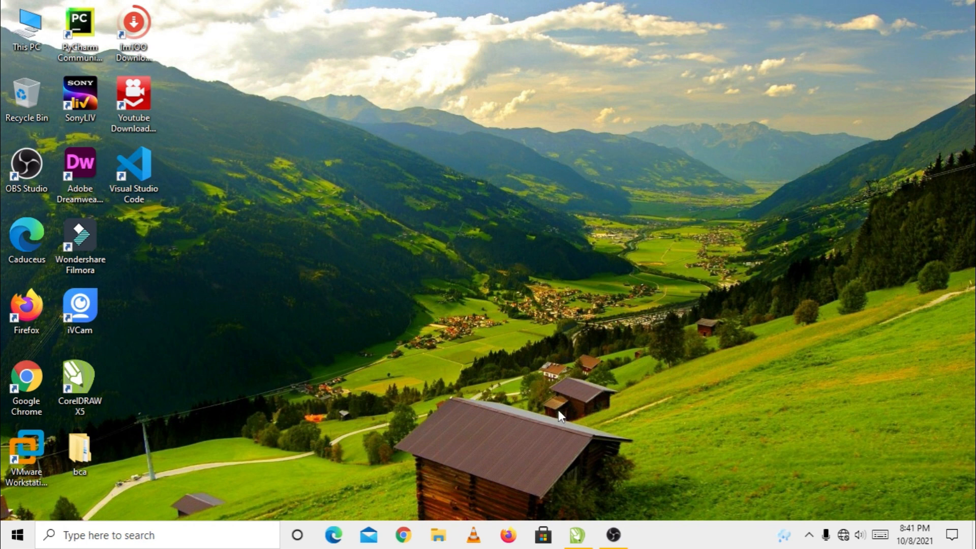
Switch to CorelDRAW and draw a tall rectangle about 0.67 by 6.67 inches near the middle of the page.
left_click(577, 534)
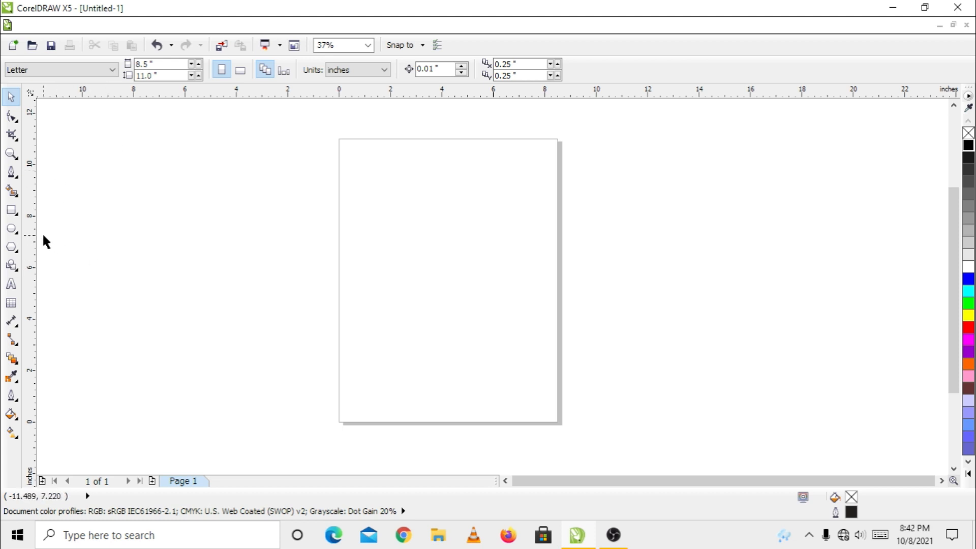
left_click(9, 209)
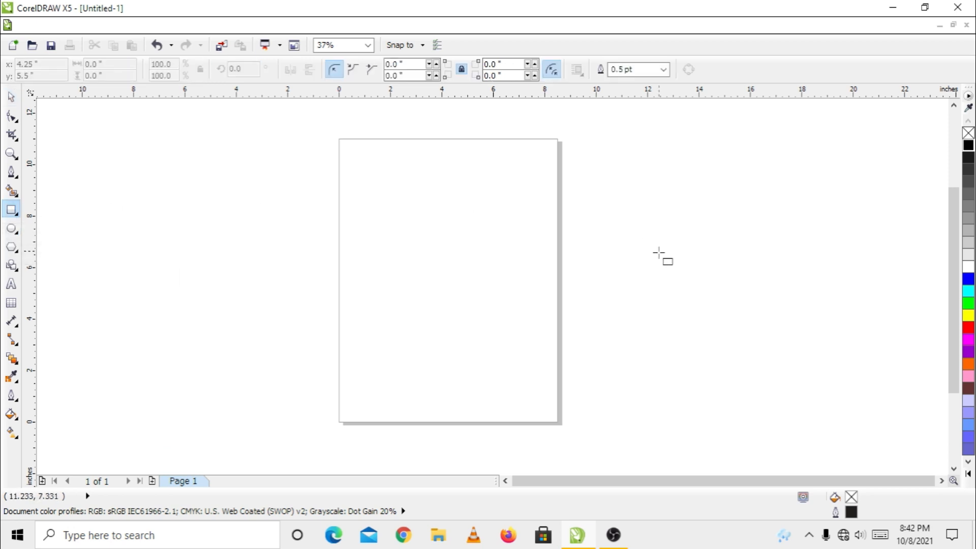
left_click_drag(459, 194, 437, 365)
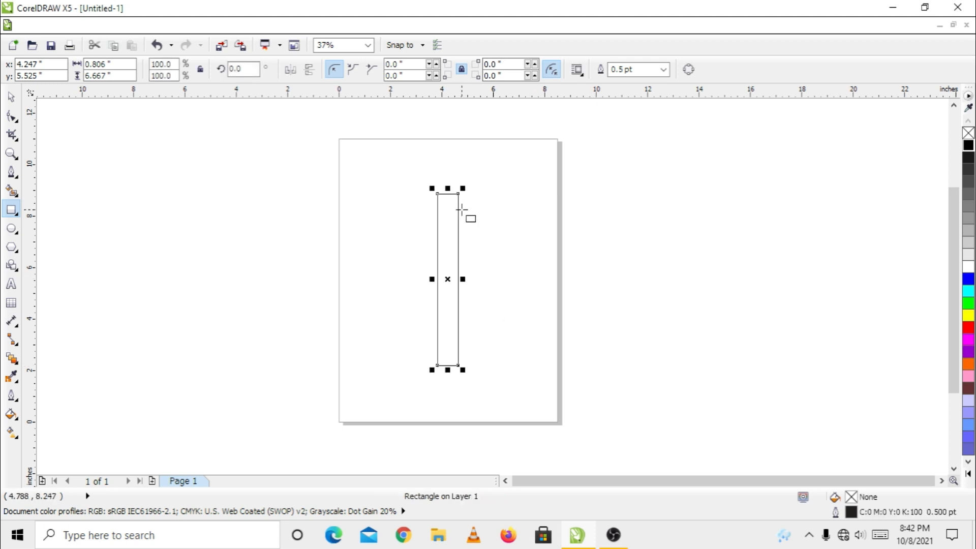
left_click_drag(463, 279, 460, 279)
Draw a circle about 1.26 inches wide overlapping the rectangle's upper end and a smaller ellipse about 0.64 by 0.74 inches above it.
scroll(450, 184, "up", 2)
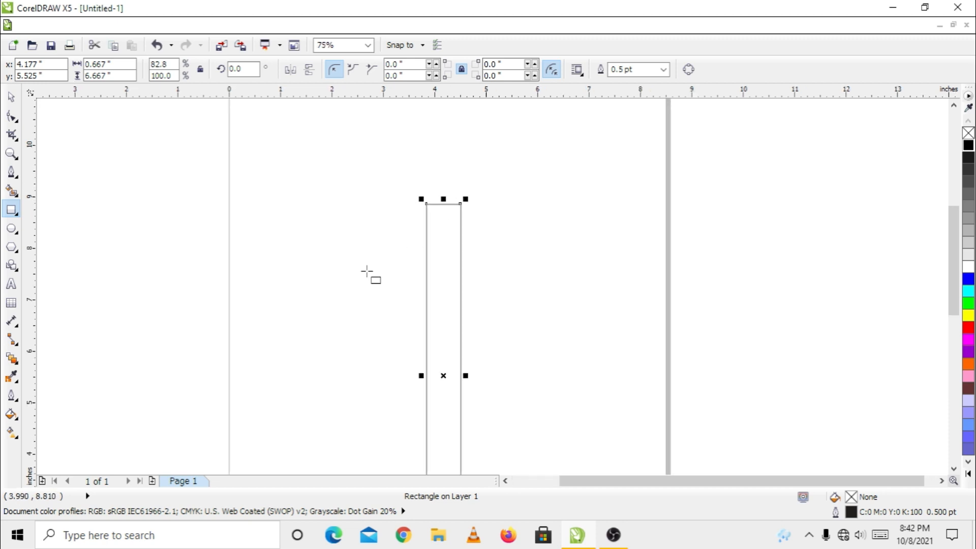
left_click(12, 228)
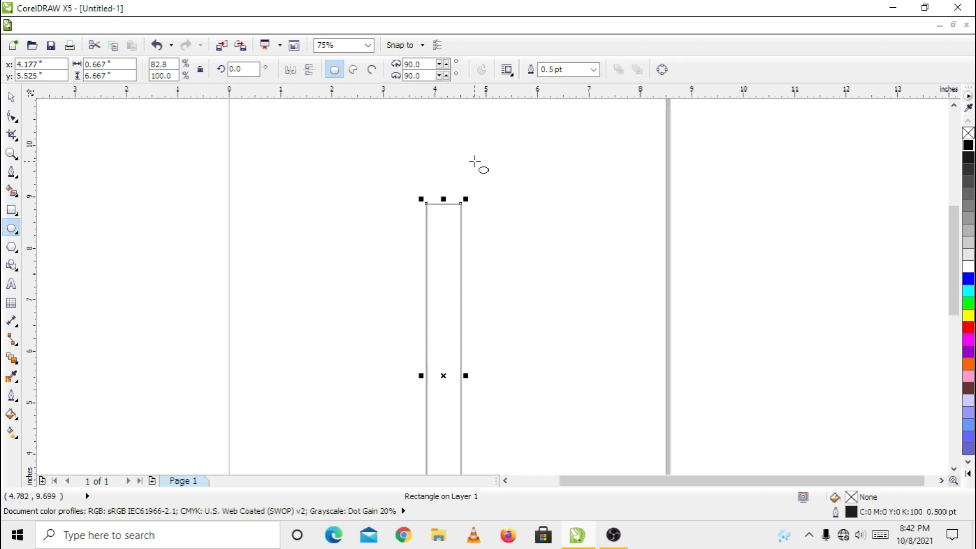
left_click_drag(473, 152, 409, 218)
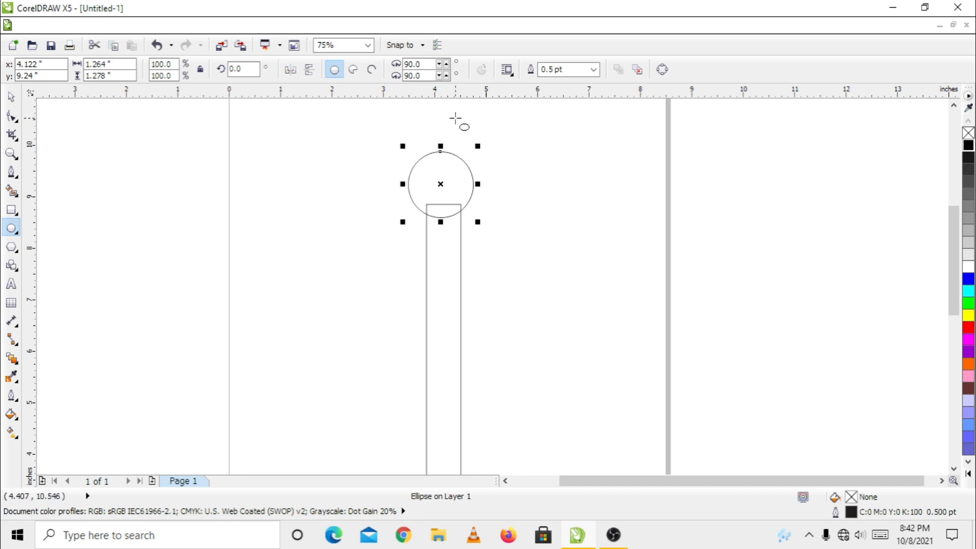
left_click_drag(456, 118, 423, 156)
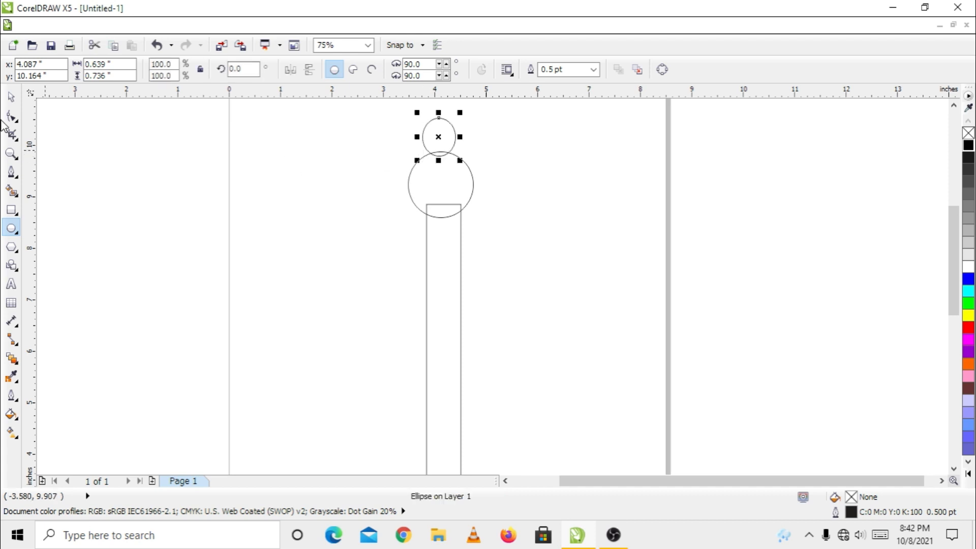
Align the rectangle and both round shapes on a common vertical centre line, checking with a temporary vertical guideline that is deleted again.
left_click(11, 97)
scroll(334, 282, "down", 4)
scroll(351, 319, "up", 2)
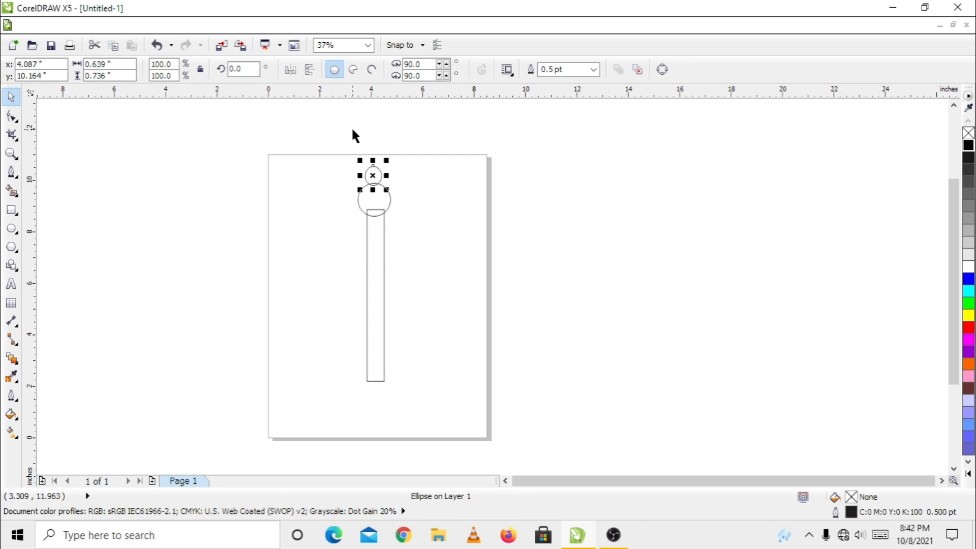
left_click_drag(349, 126, 431, 438)
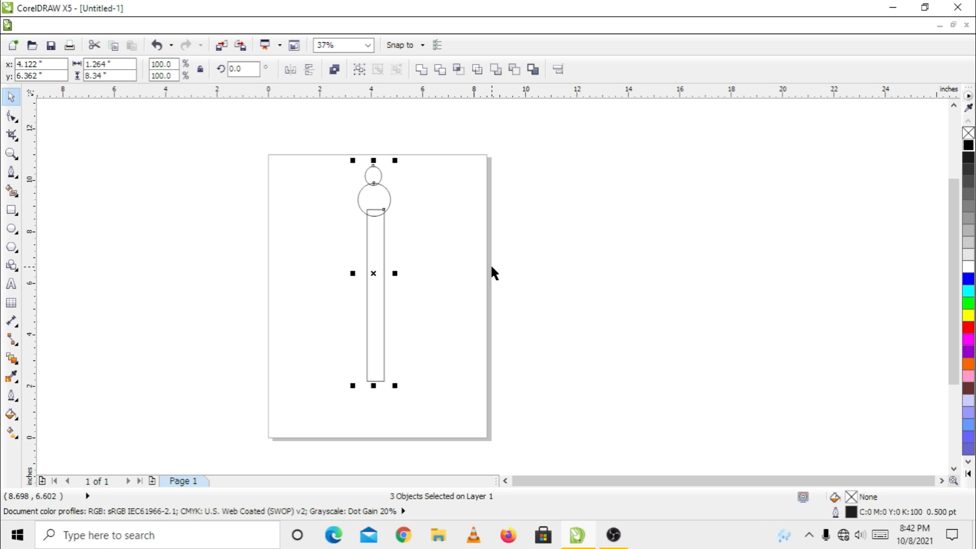
key("c")
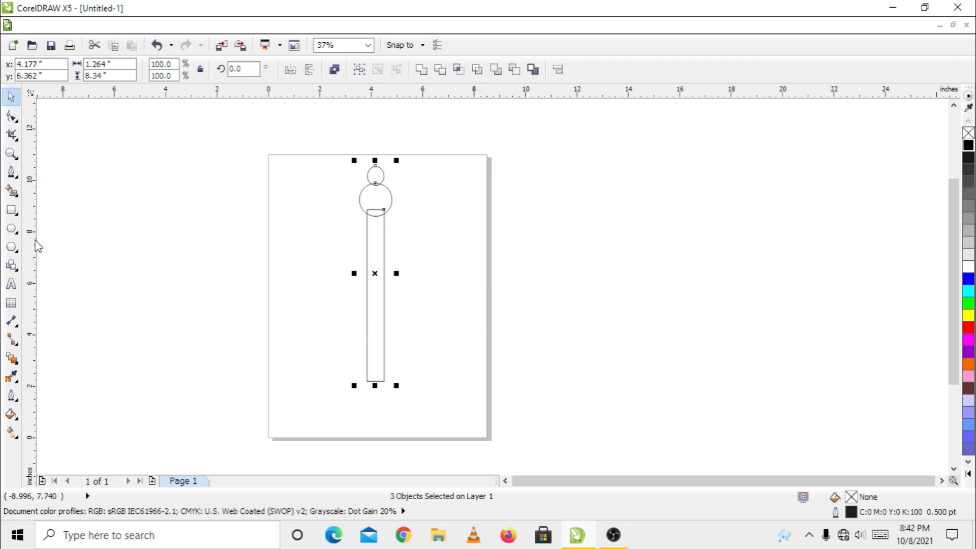
left_click_drag(34, 240, 374, 273)
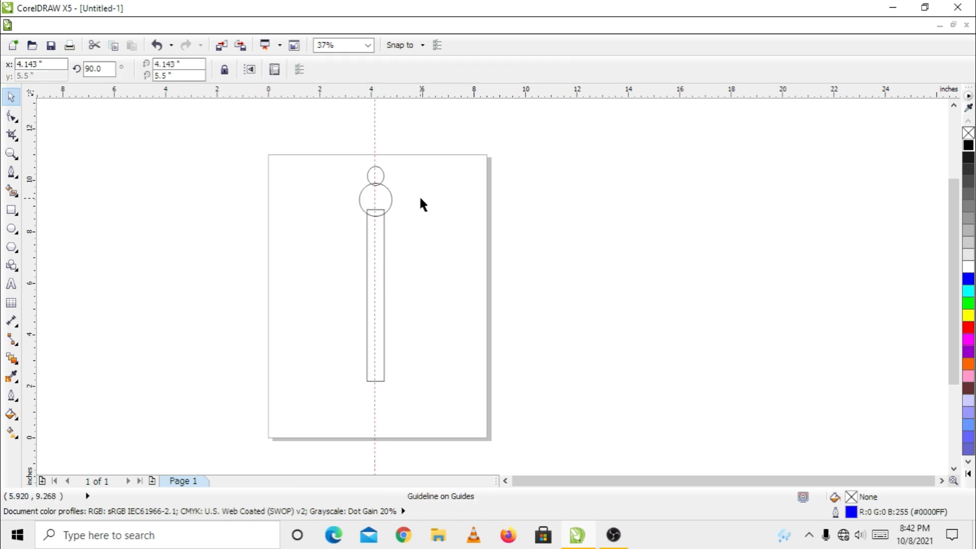
key("Delete")
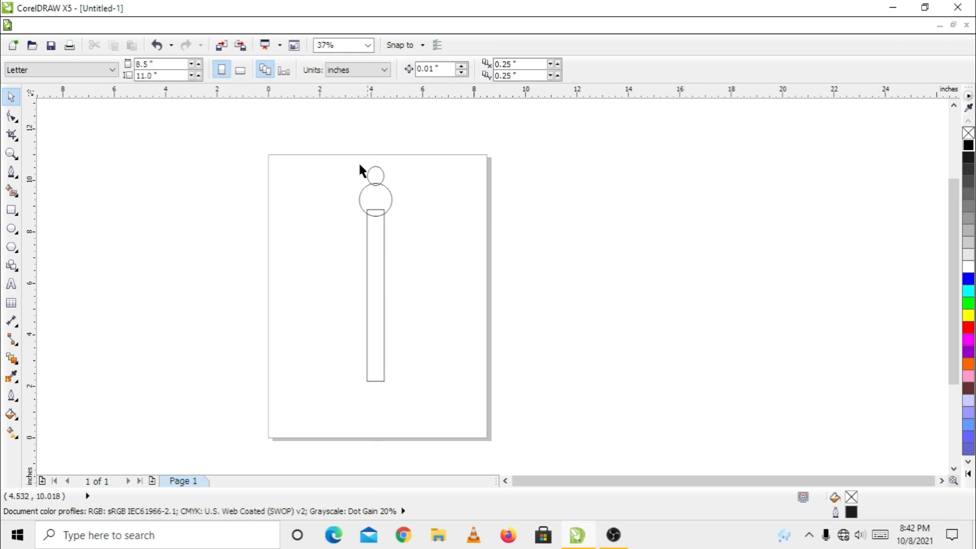
Weld the rectangle, circle and small ellipse into a single curve.
left_click_drag(337, 146, 438, 414)
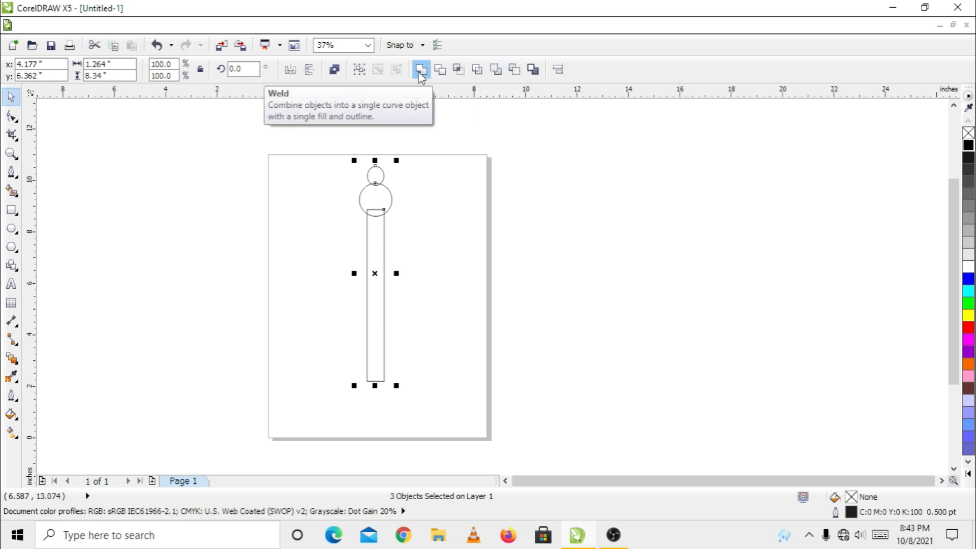
left_click(421, 74)
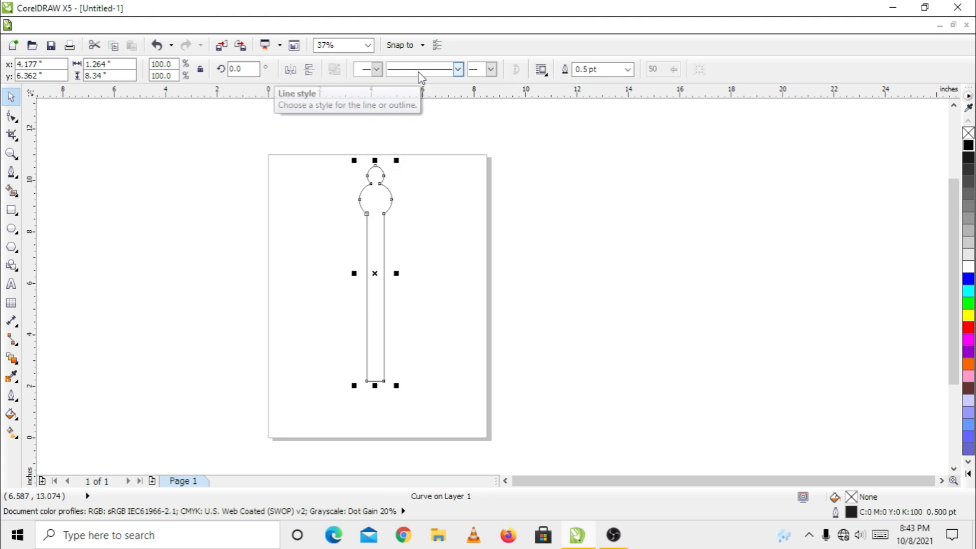
left_click(444, 263)
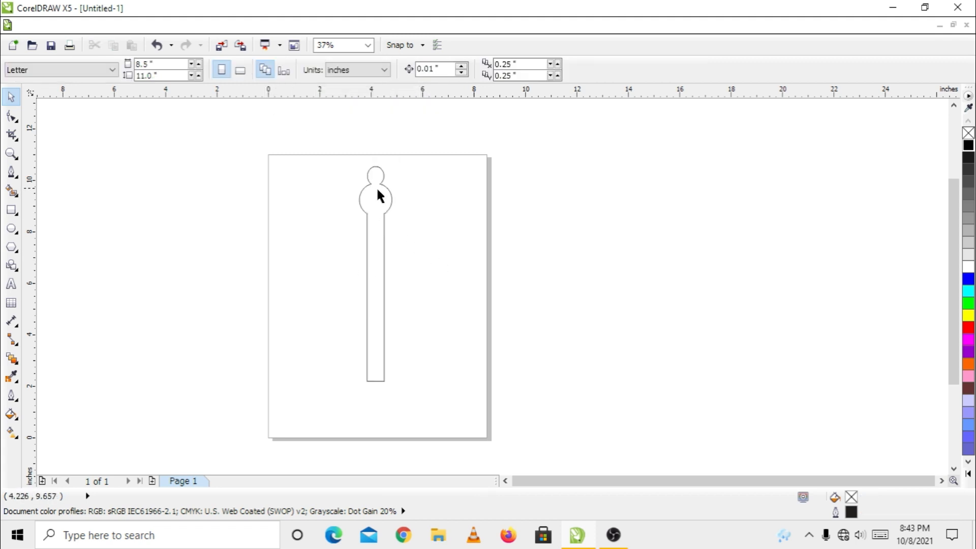
Create a vertically mirrored copy of the welded shape and move it about 2.4 inches down so both ends have round caps.
left_click(376, 212)
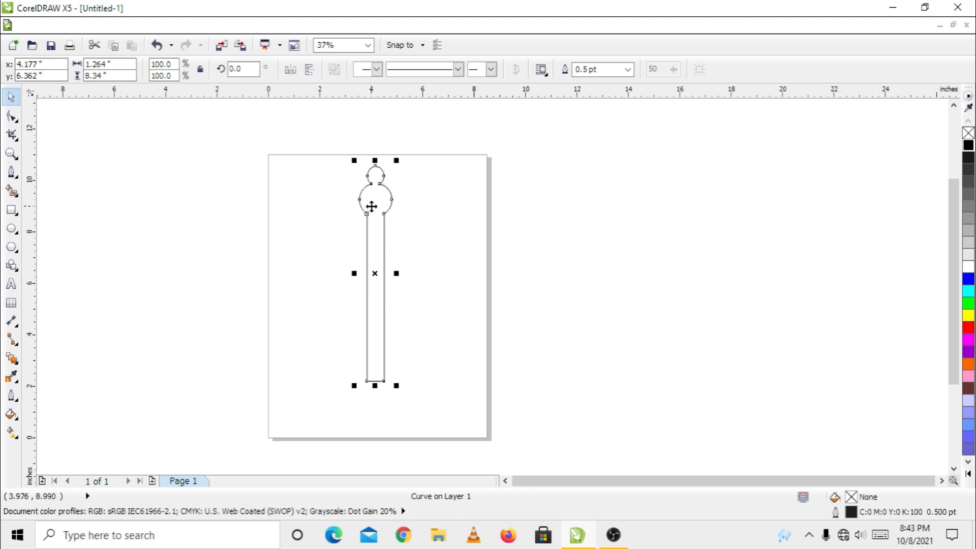
left_click(309, 71)
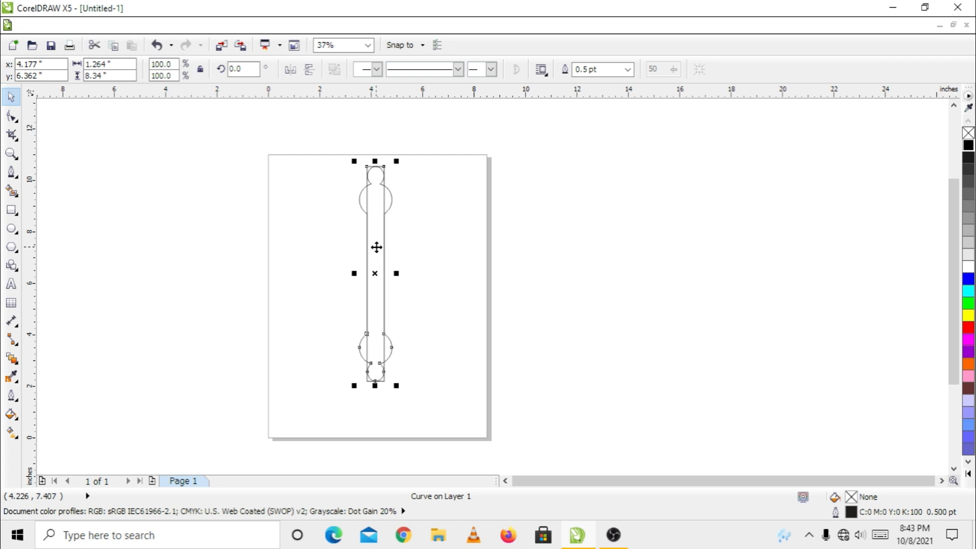
left_click_drag(377, 248, 378, 309)
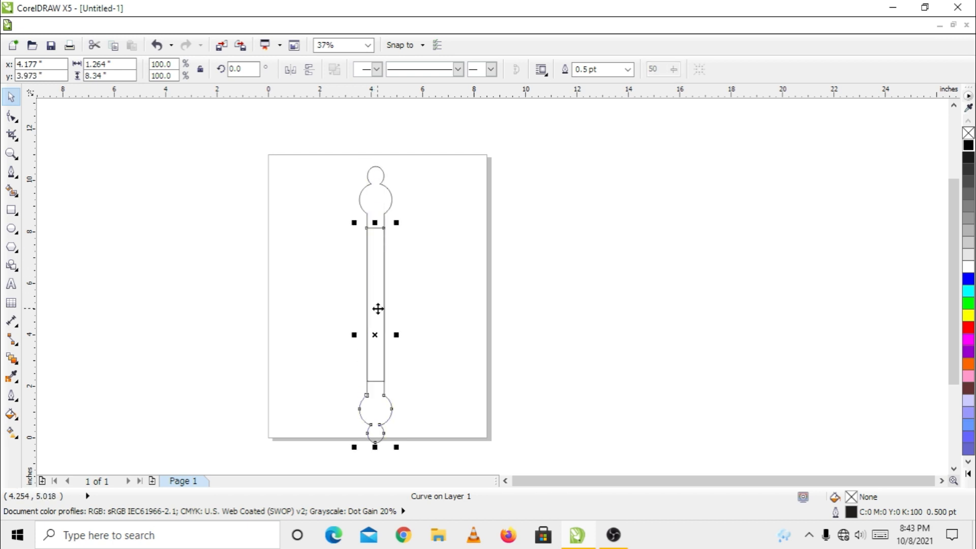
left_click(435, 343)
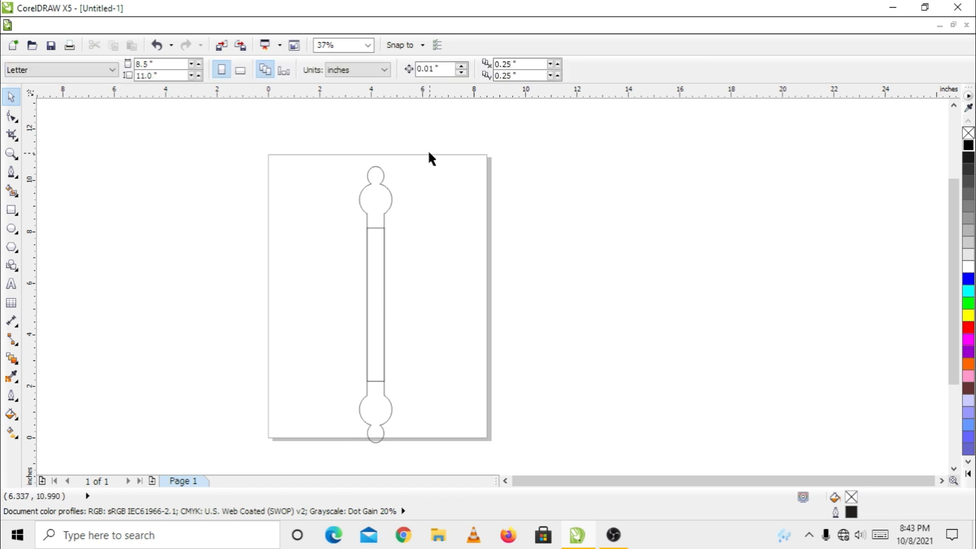
Reposition the original and mirrored shapes together on the page and weld them into one vertical bar.
left_click_drag(429, 153, 276, 486)
left_click_drag(378, 247, 384, 242)
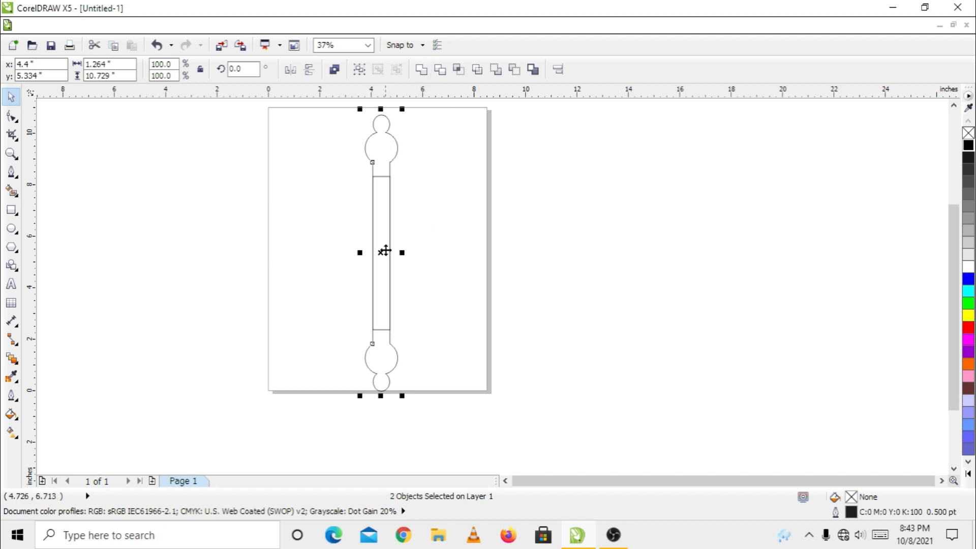
left_click(421, 70)
left_click(502, 292)
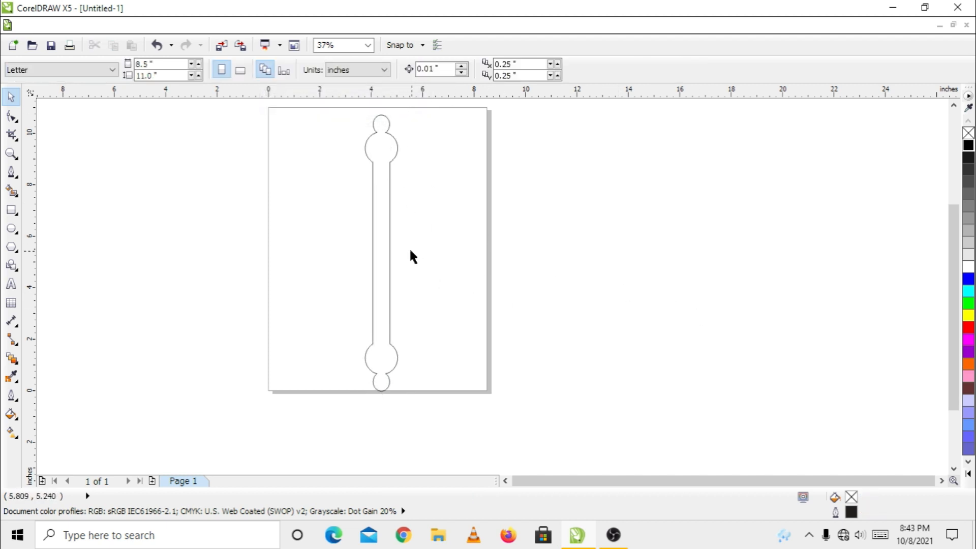
Create a copy of the vertical bar rotated 90 degrees and move it about 1.4 inches up to form the cross's horizontal arm.
left_click(383, 232)
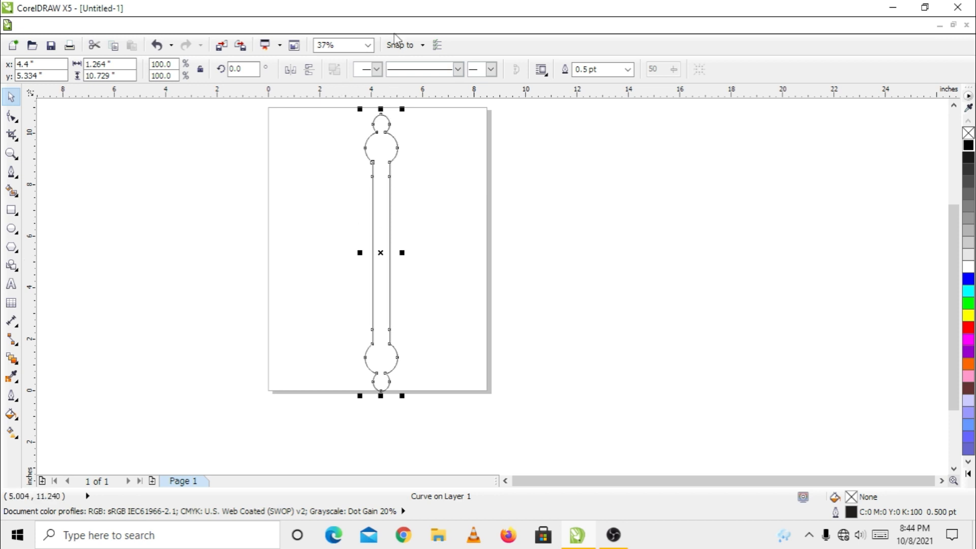
left_click(249, 67)
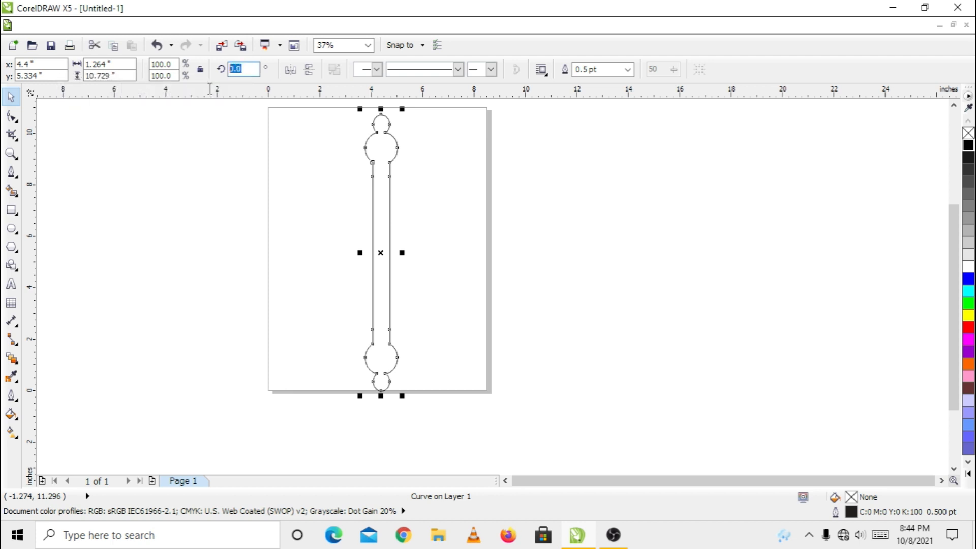
type("90")
key("Return")
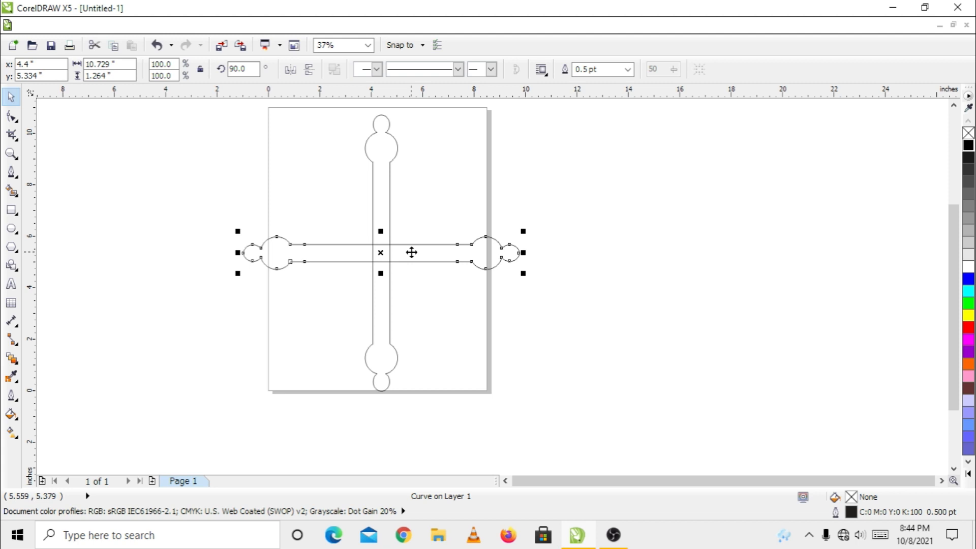
left_click_drag(411, 253, 407, 216)
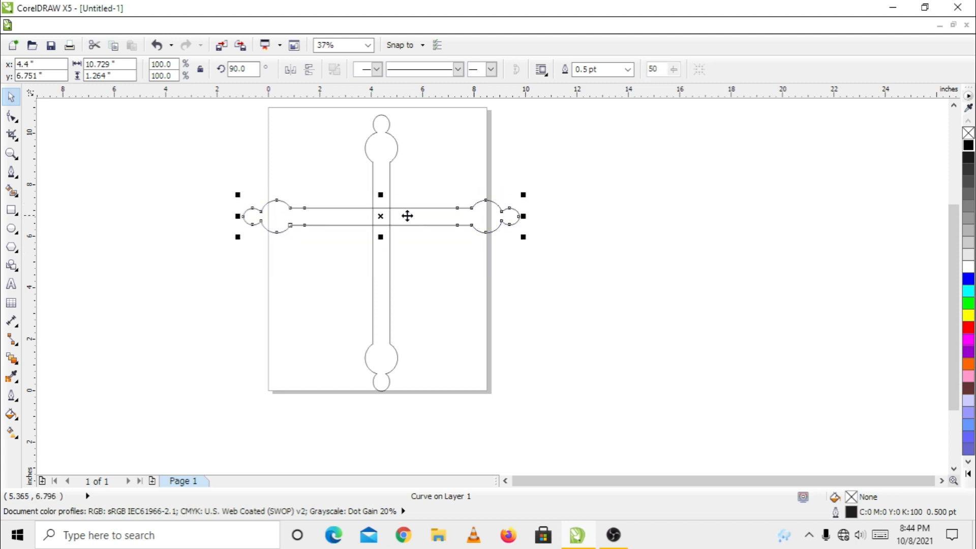
left_click(954, 107)
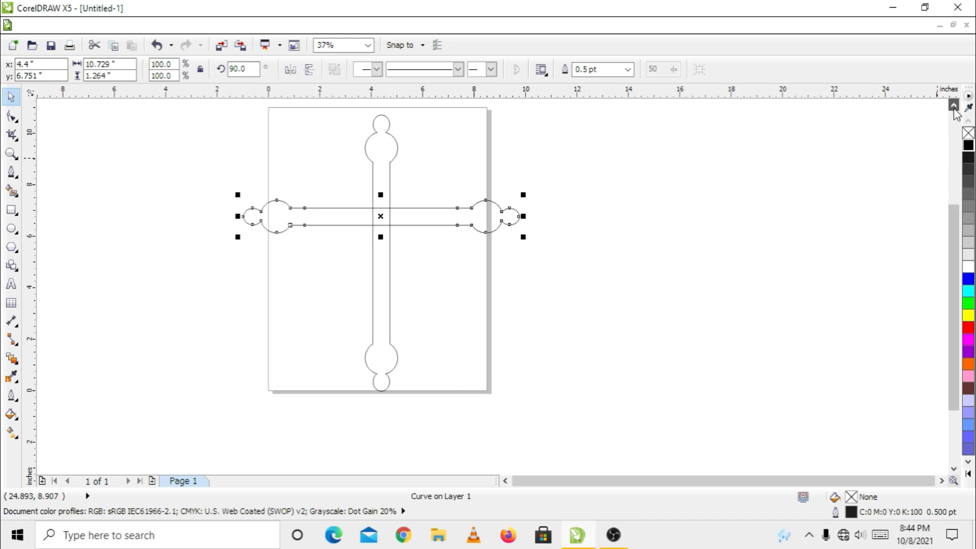
left_click(496, 185)
left_click(430, 258)
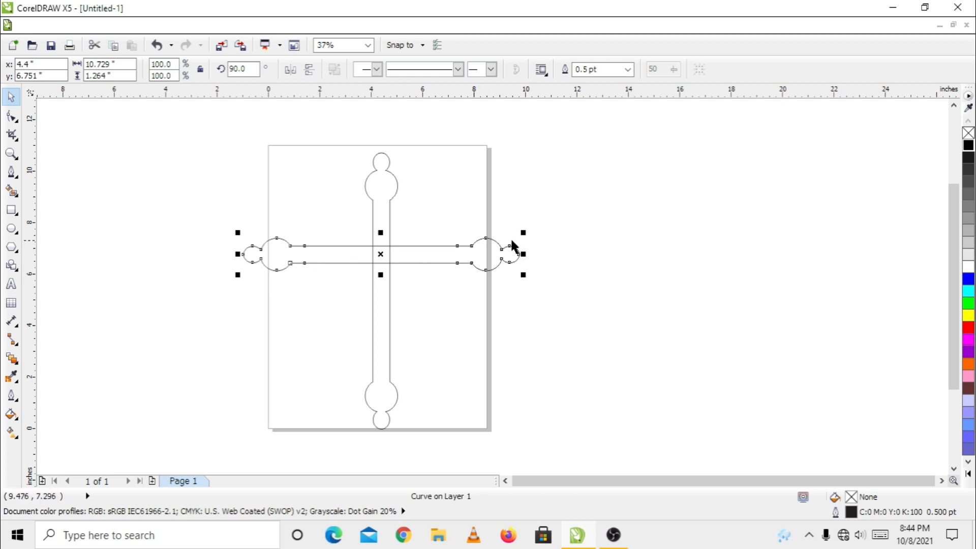
left_click_drag(523, 254, 397, 255)
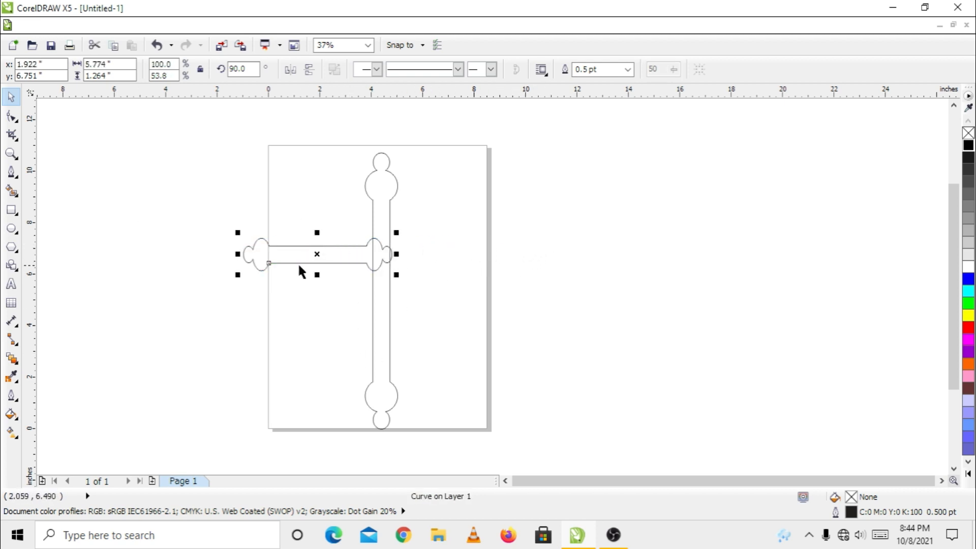
key("ctrl+z")
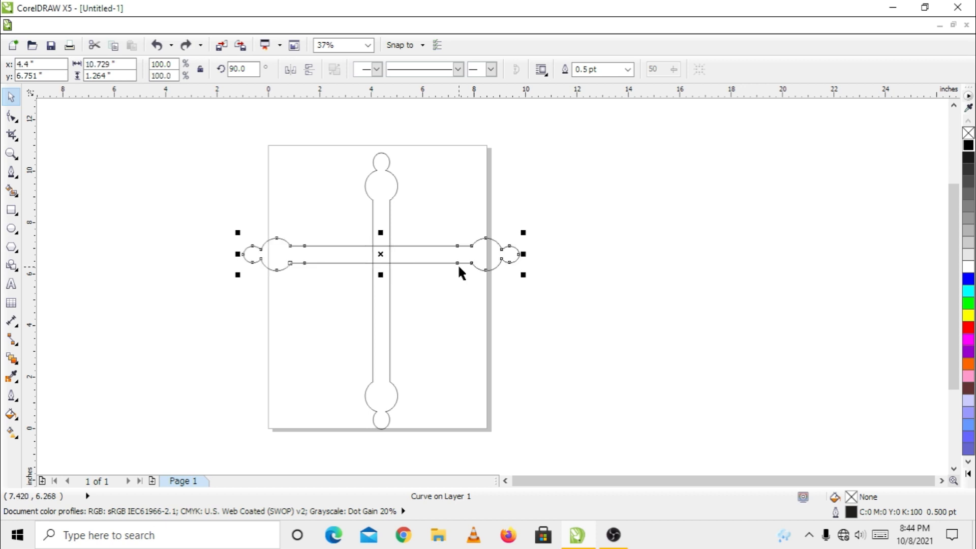
Shorten the horizontal bar to about 9.23 inches by shifting all nodes of its right end inward with the Shape tool.
left_click(12, 116)
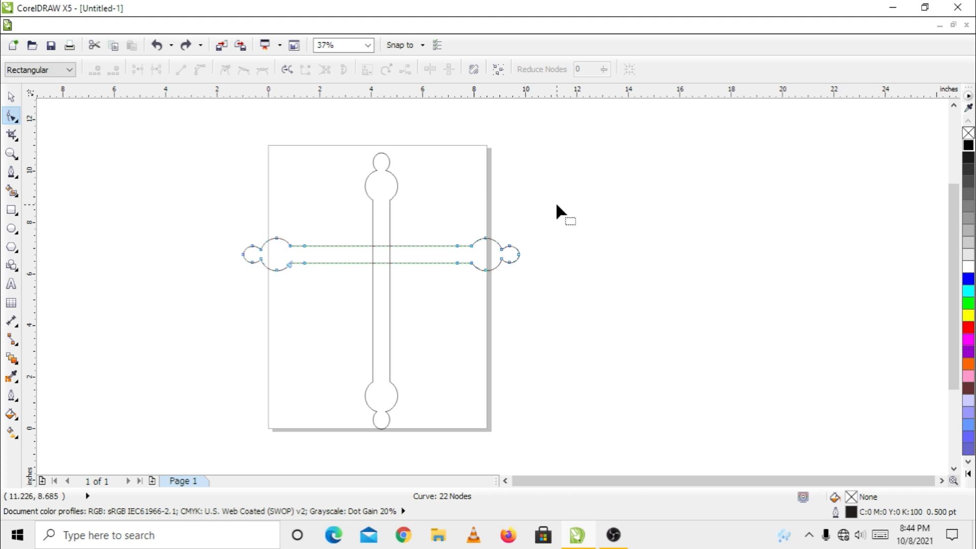
left_click_drag(555, 204, 438, 318)
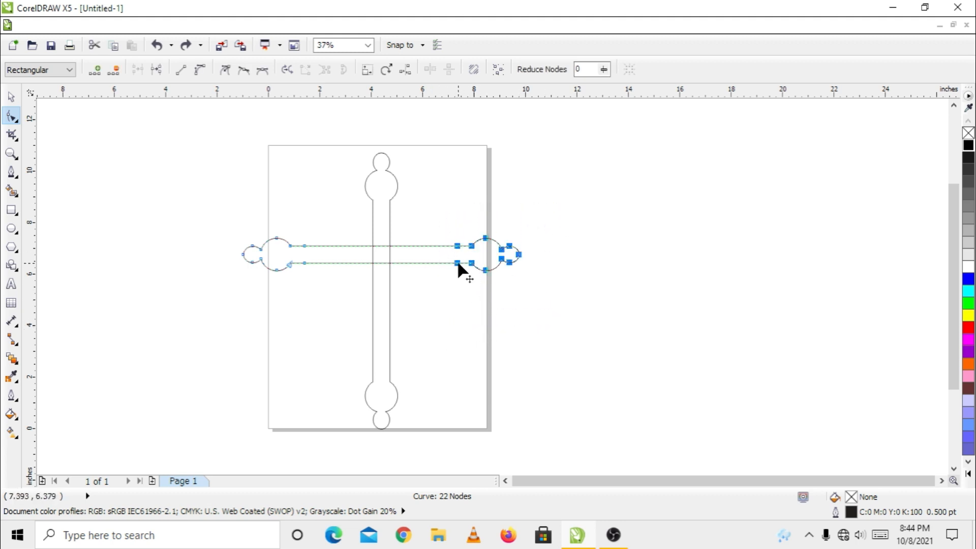
left_click_drag(458, 265, 434, 264)
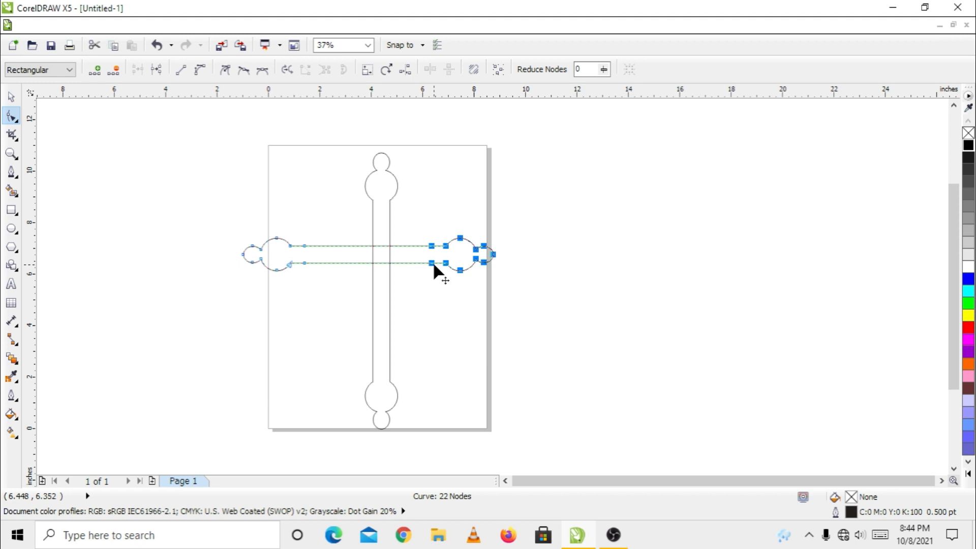
left_click_drag(433, 263, 420, 263)
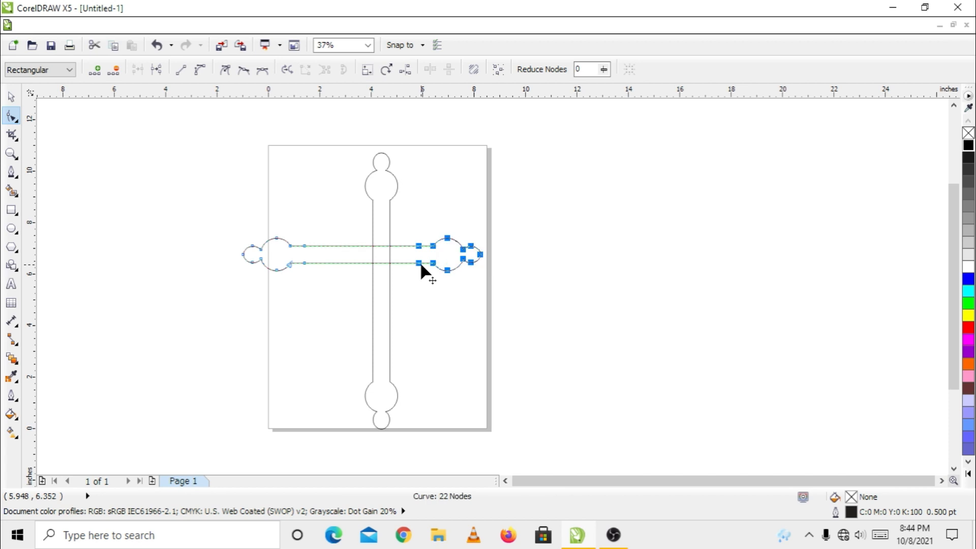
left_click(11, 96)
left_click(185, 224)
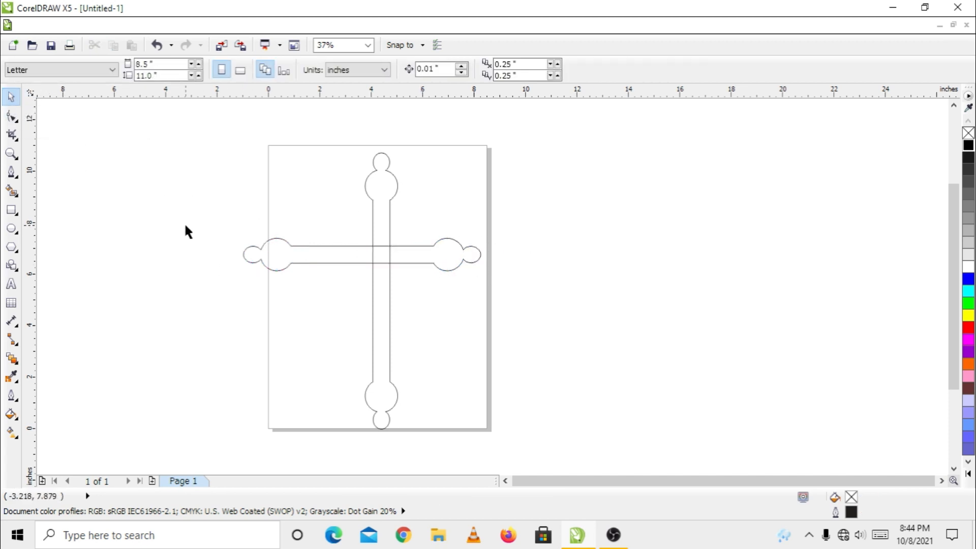
Align the centers of the horizontal and vertical bars both horizontally and vertically.
left_click_drag(214, 222, 537, 314)
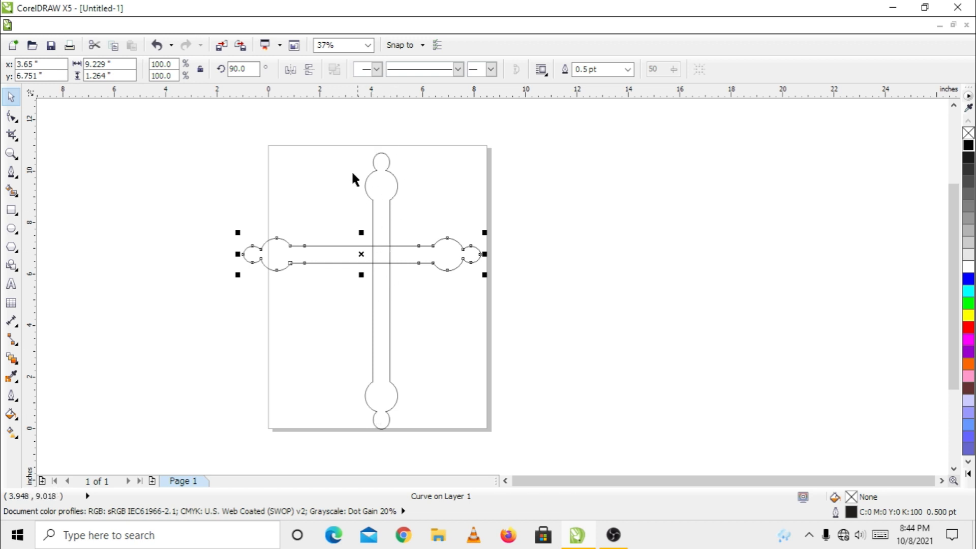
left_click_drag(177, 123, 536, 441)
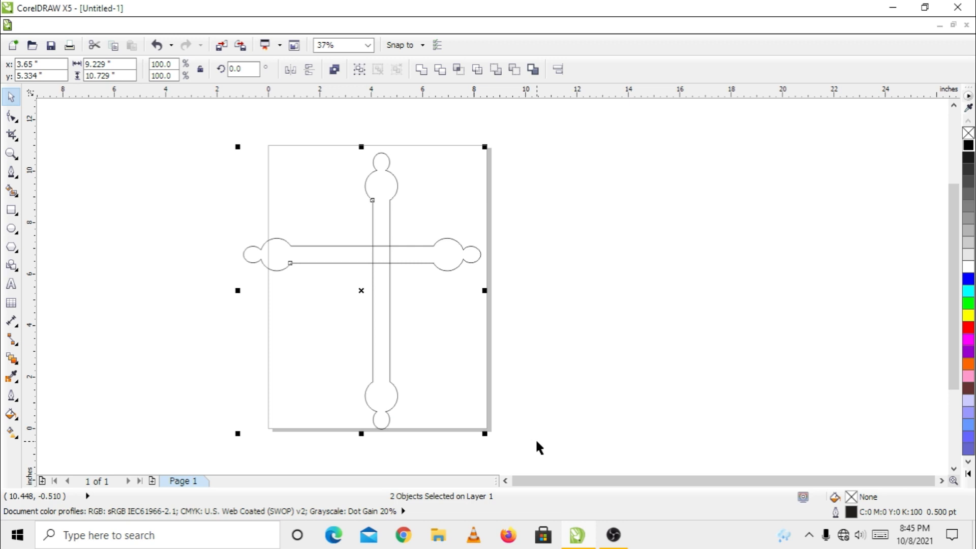
key("c")
key("e")
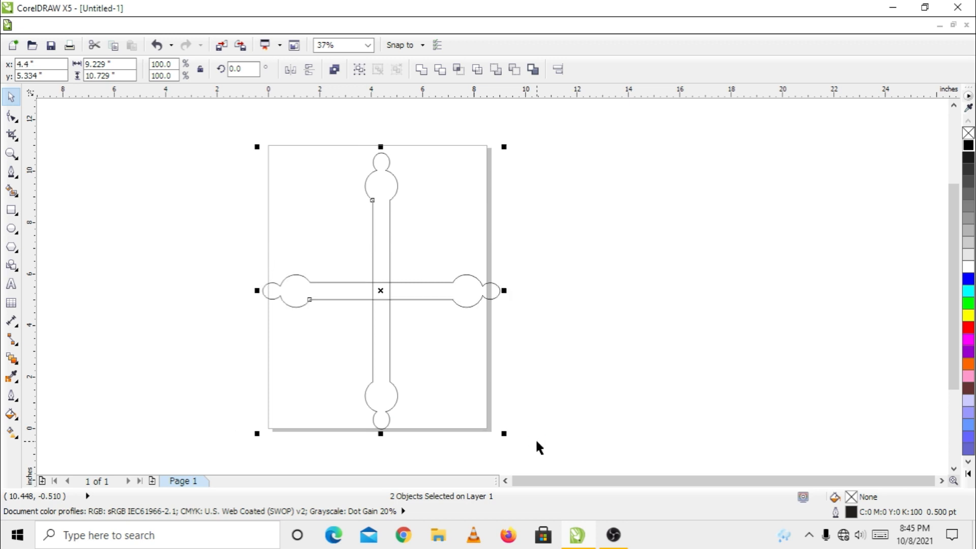
left_click(612, 322)
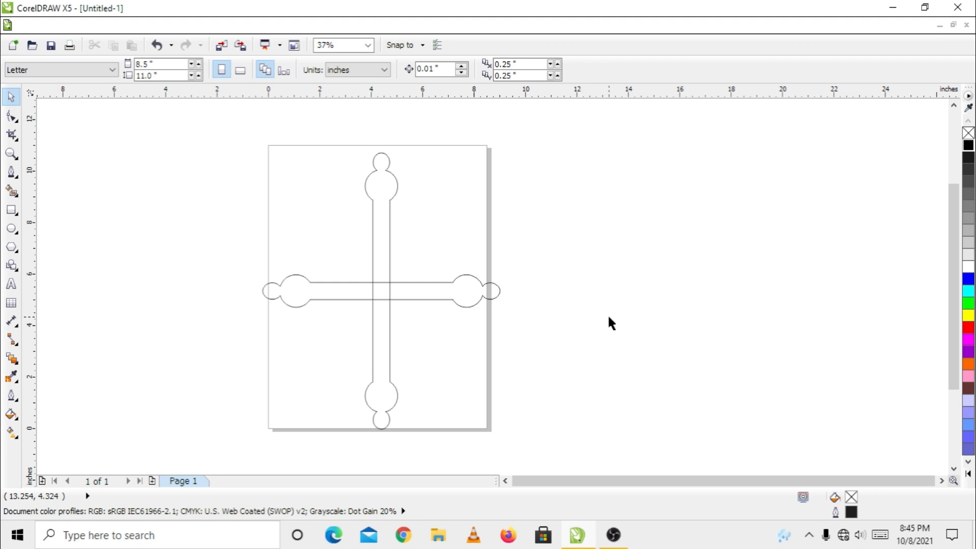
Move the horizontal bar about 1.7 inches up along the vertical bar and weld both bars into a single cross.
left_click(456, 299)
left_click_drag(457, 299, 461, 257)
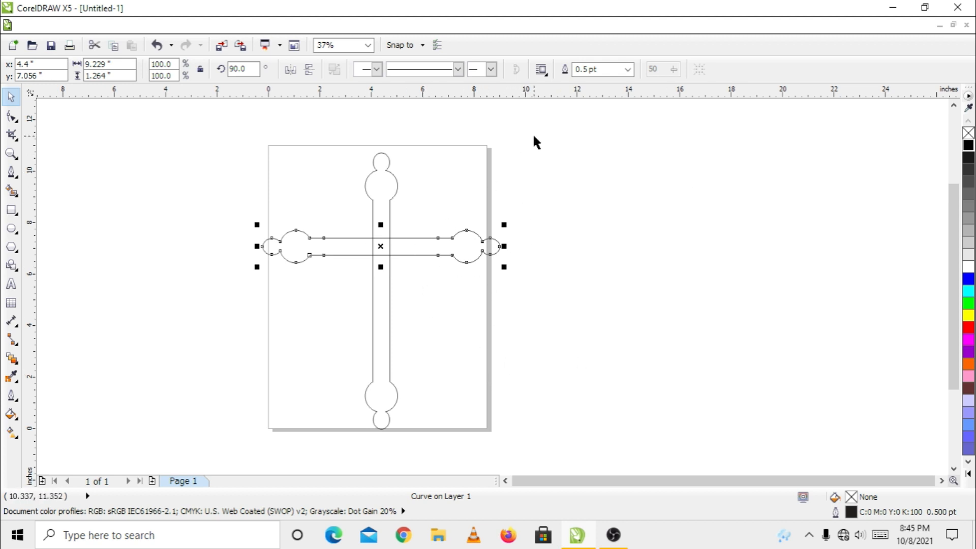
left_click_drag(534, 136, 216, 436)
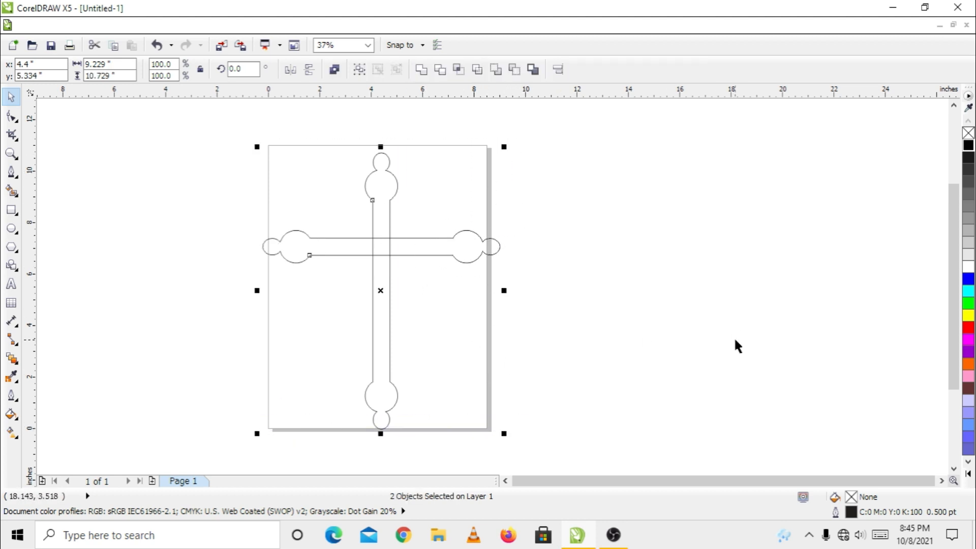
left_click(422, 69)
left_click(403, 270)
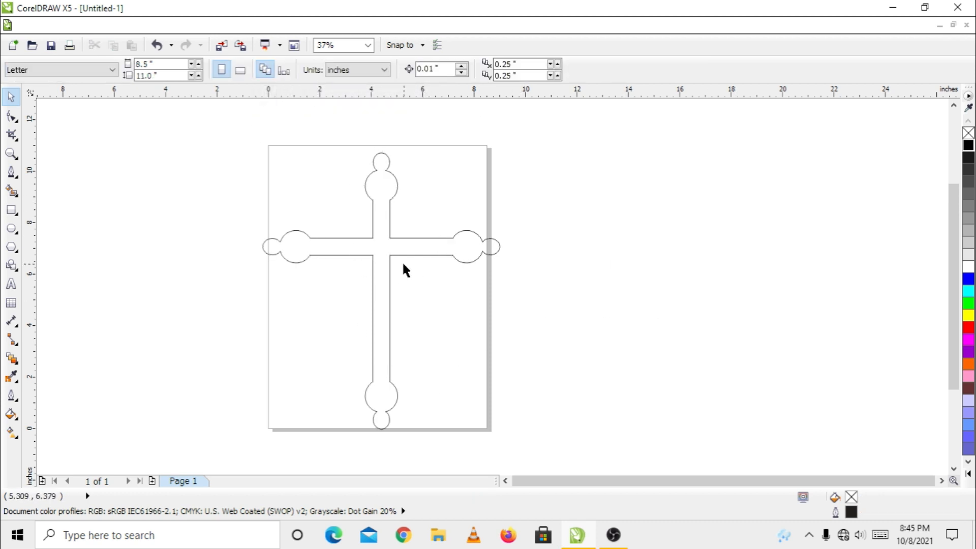
Scale the cross proportionally about its center to about 84.7%, roughly 7.82 by 9.09 inches, to fit within the page.
left_click(447, 239)
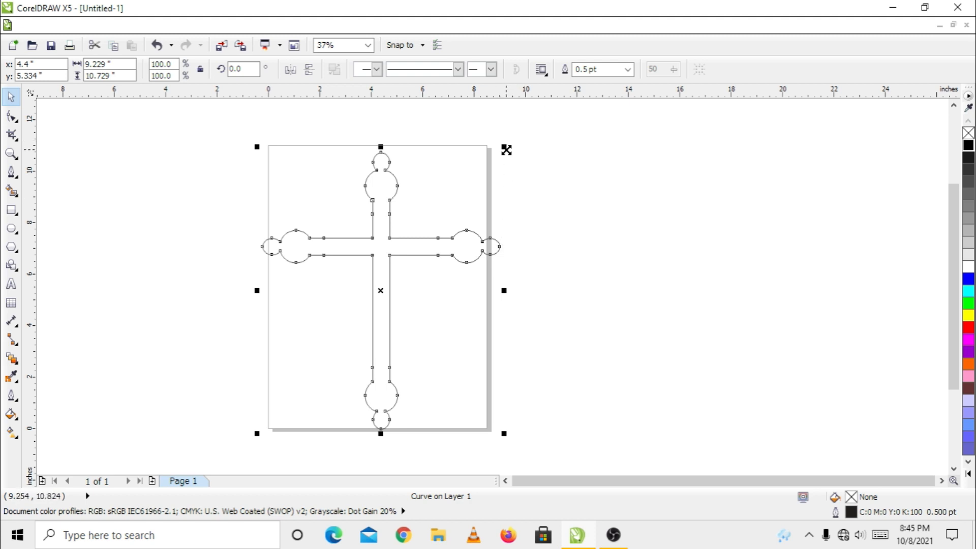
left_click_drag(504, 147, 487, 160)
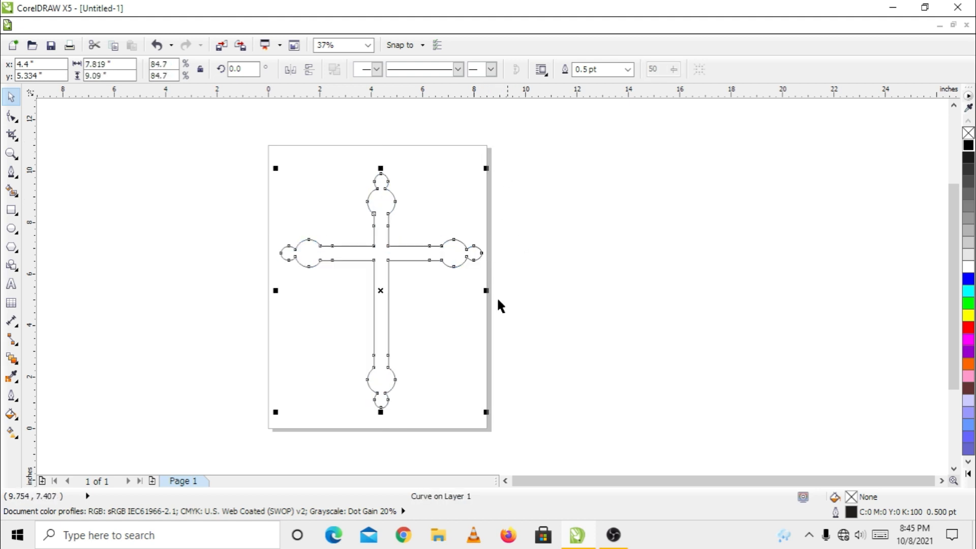
left_click(590, 224)
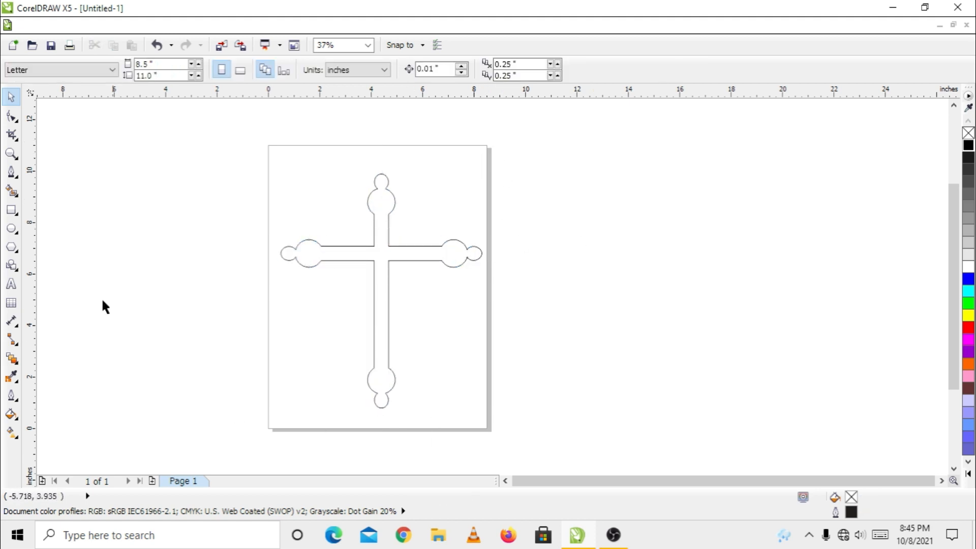
Create a page-sized 8.5 by 11 inch rectangle behind the cross and fill it with blue.
double_click(11, 211)
left_click(11, 96)
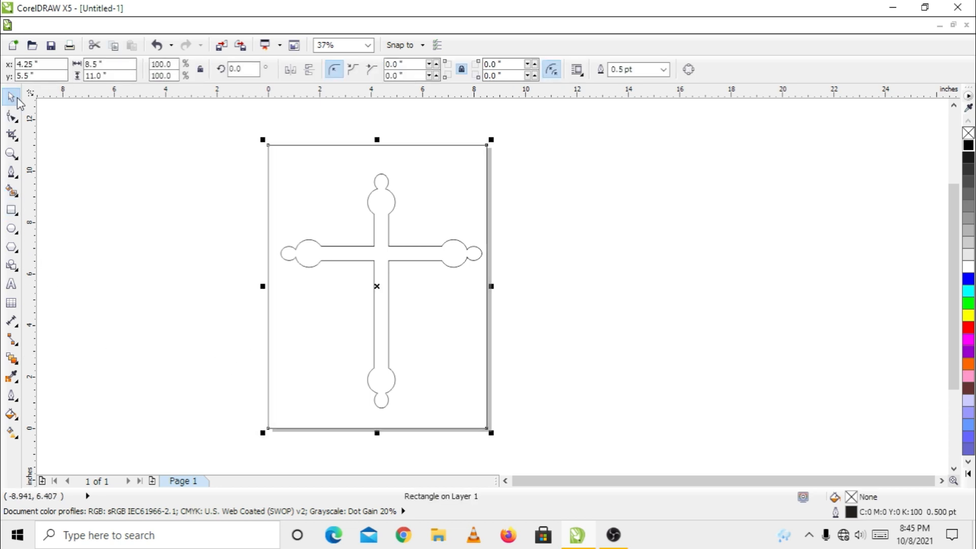
left_click(969, 278)
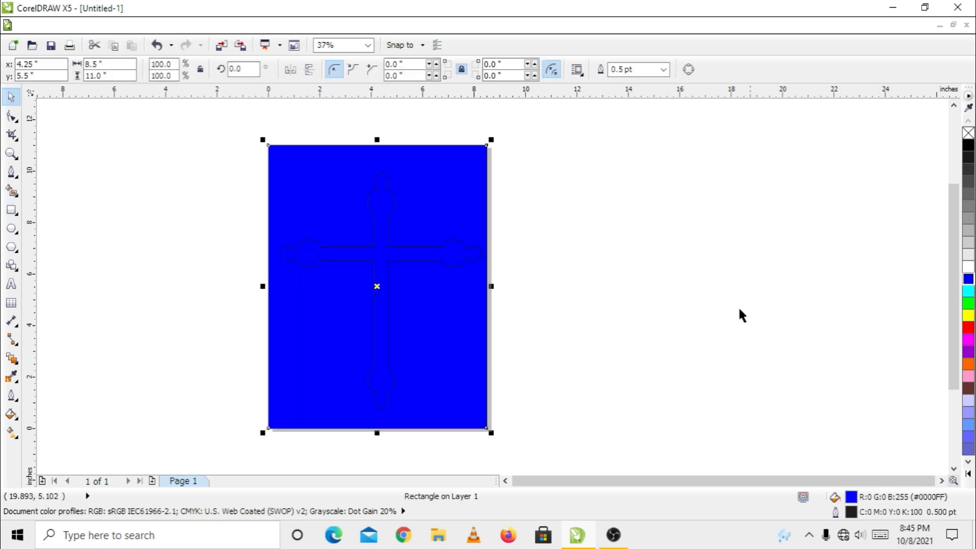
left_click(611, 244)
Fill the cross with white against the blue background.
left_click_drag(550, 162, 201, 422)
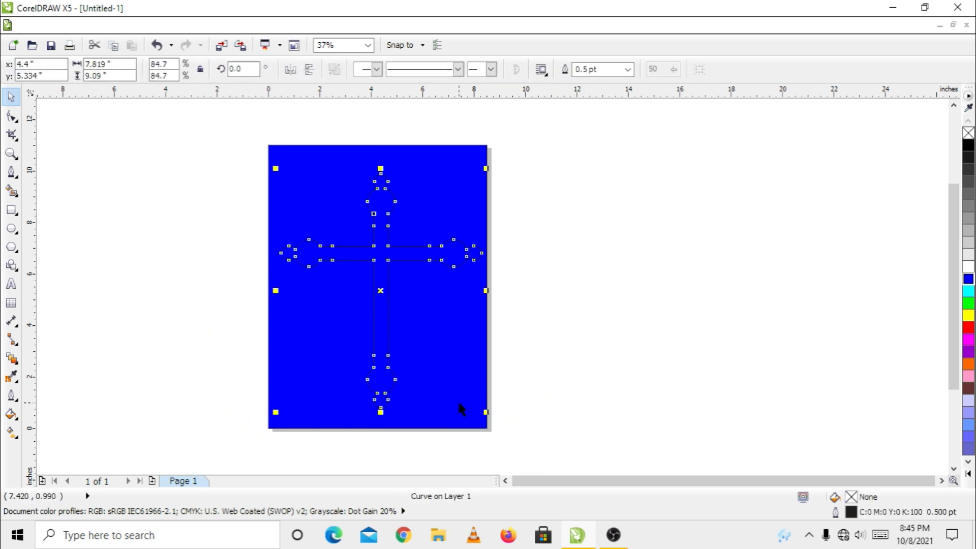
left_click(969, 266)
left_click(543, 337)
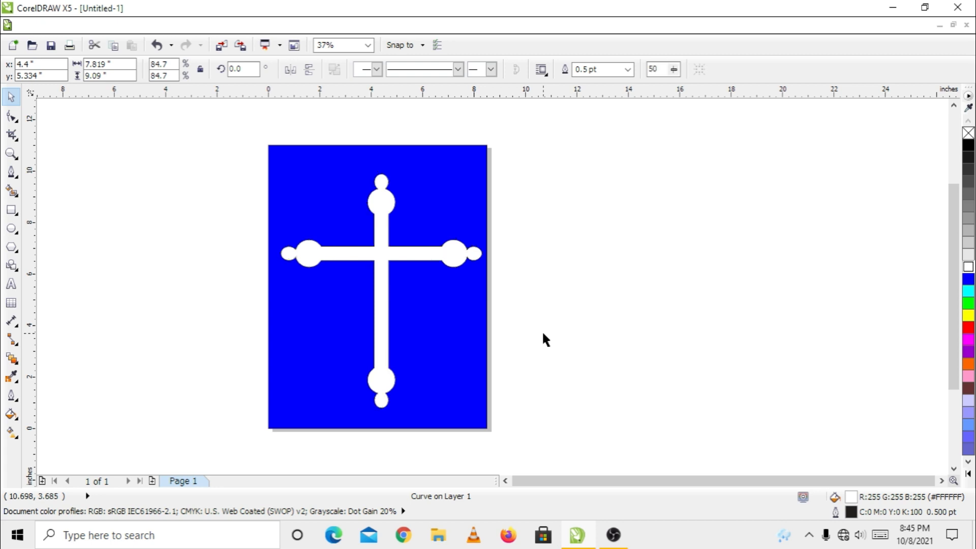